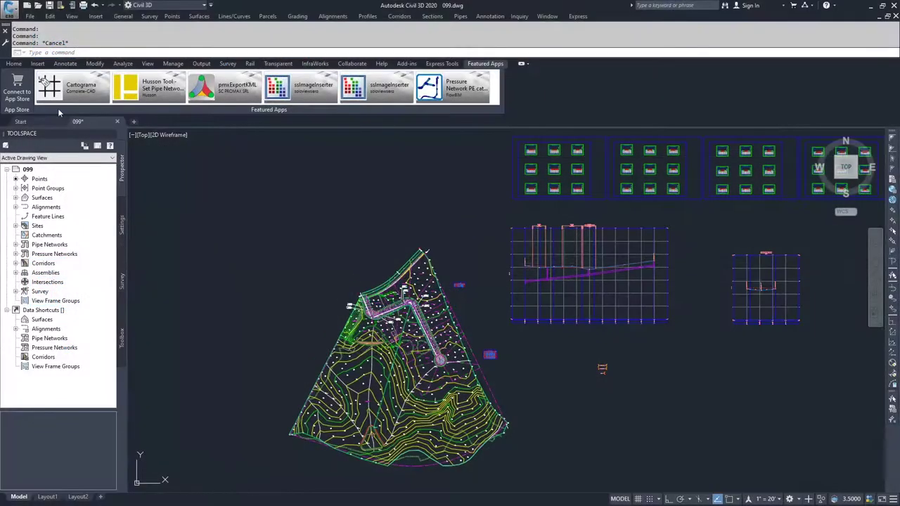
On the Home tab, expand Pressure Networks in Prospector and bring up Dev-H2O's command menu.
click(14, 63)
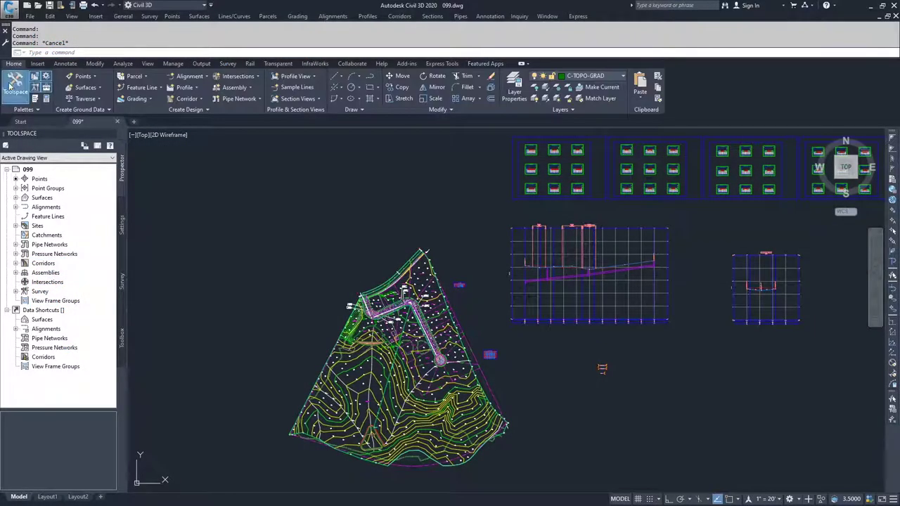
click(16, 255)
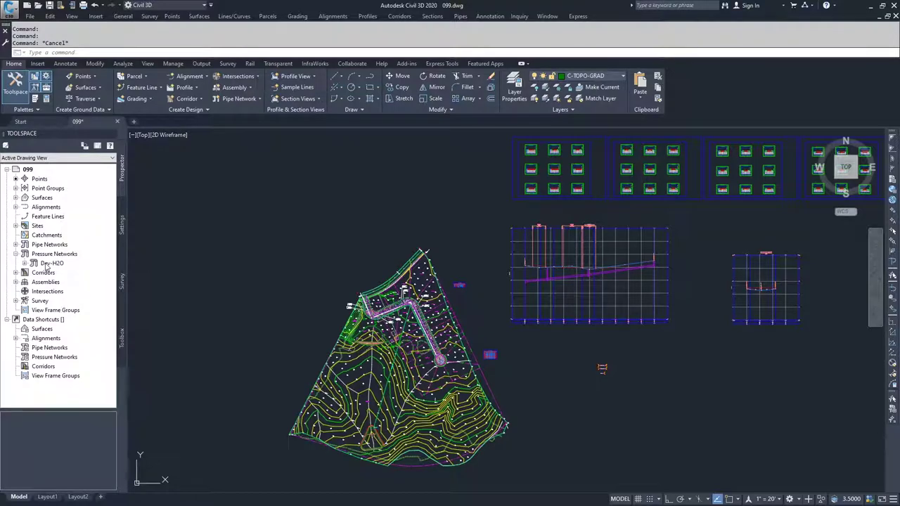
right_click(46, 266)
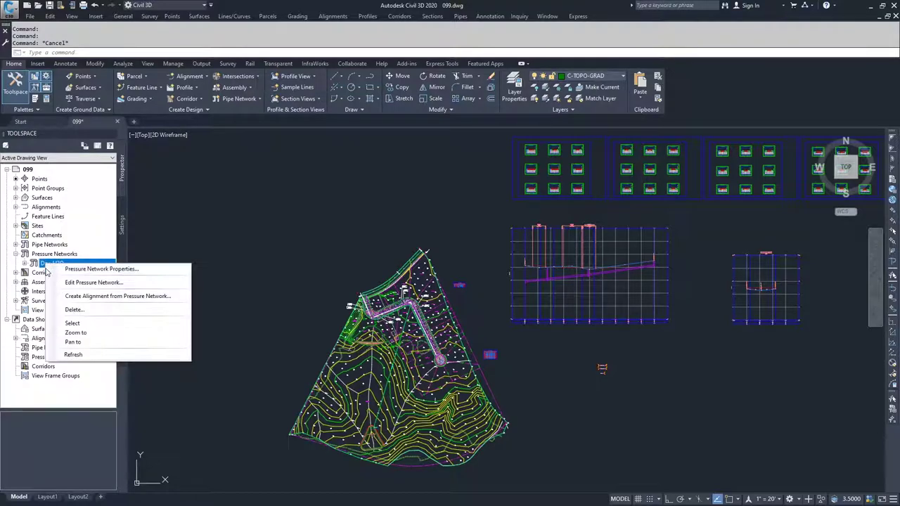
Select the entire Dev-H2O network and launch Draw Parts in Profile.
click(73, 324)
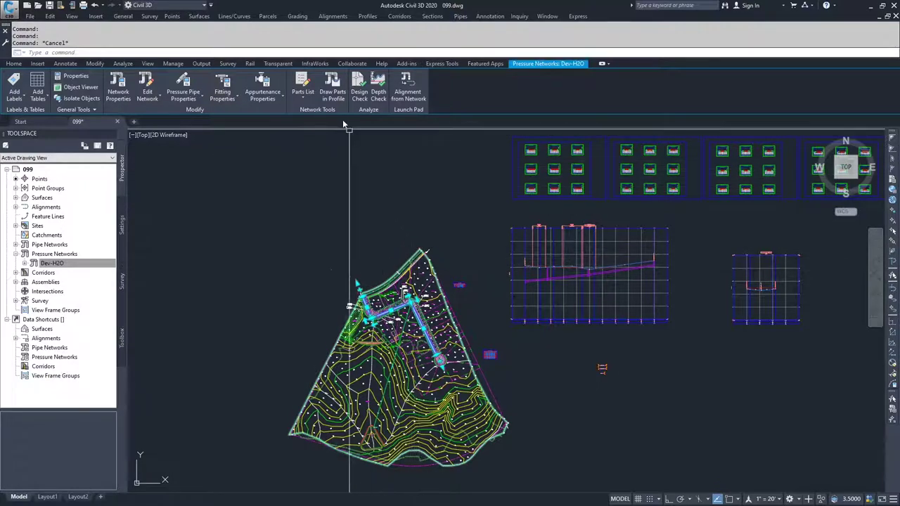
click(333, 86)
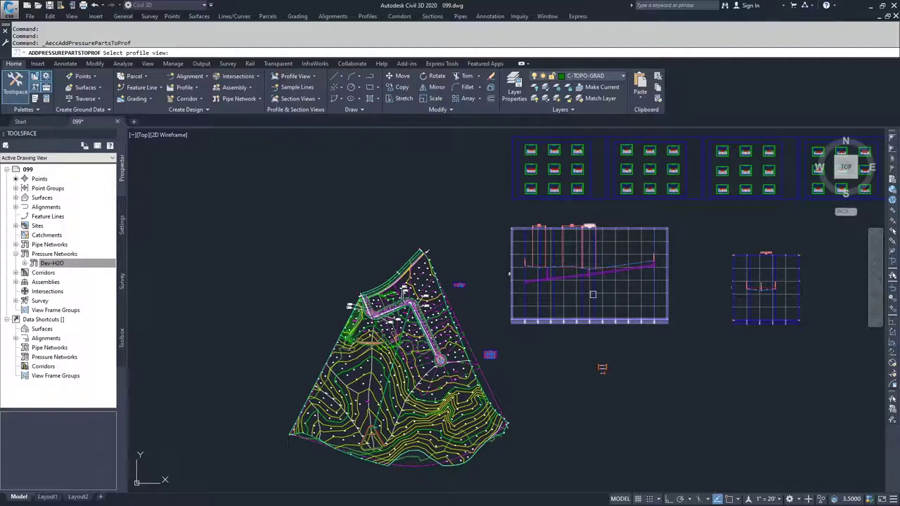
Place the Dev-H2O pressure pipes into the sewer profile view and look along the profile.
click(576, 301)
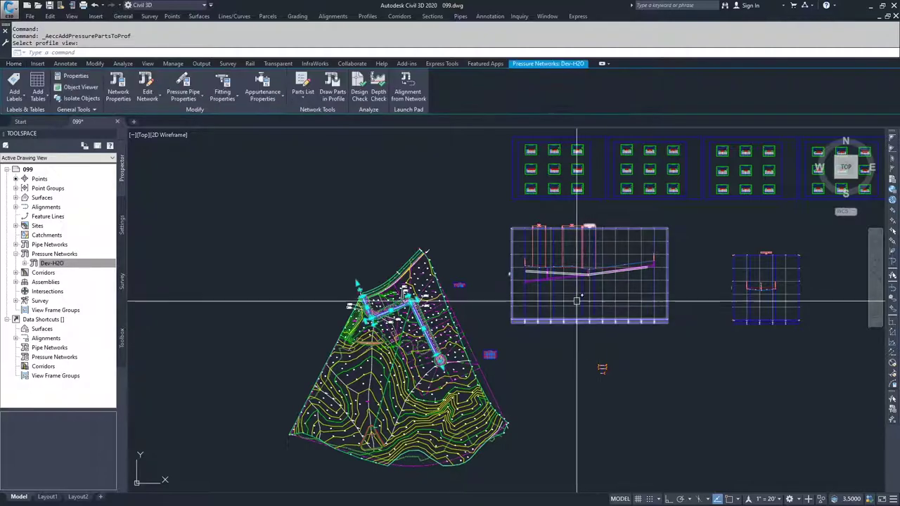
key(Escape)
scroll(578, 294, up, 4)
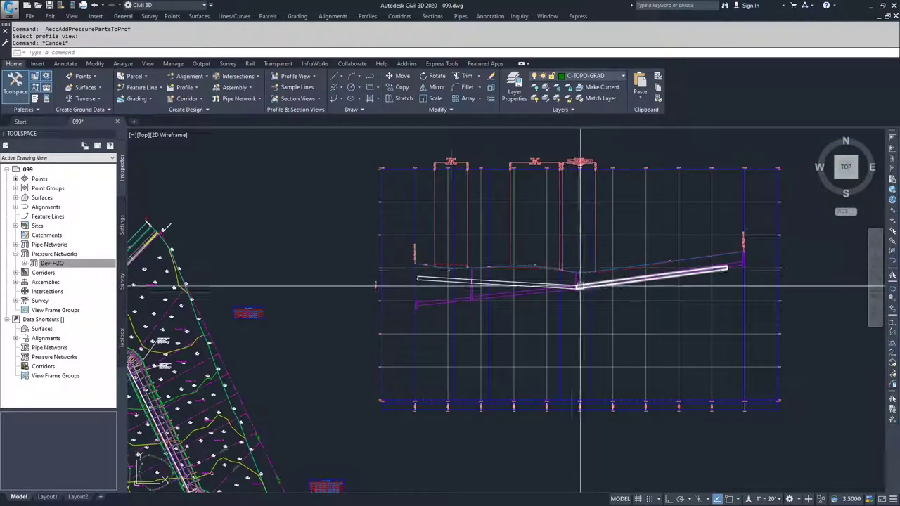
scroll(580, 287, up, 5)
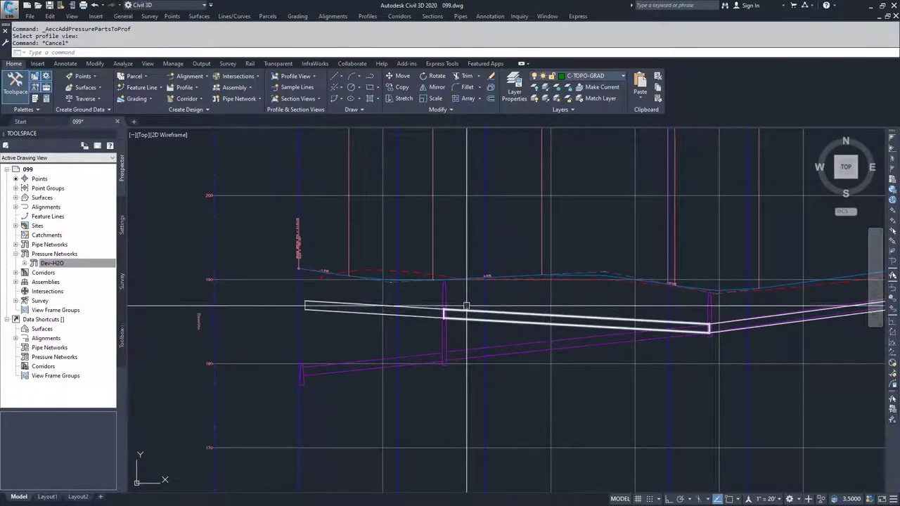
mouse_move(606, 320)
middle_down()
mouse_move(464, 311)
mouse_move(331, 323)
middle_up()
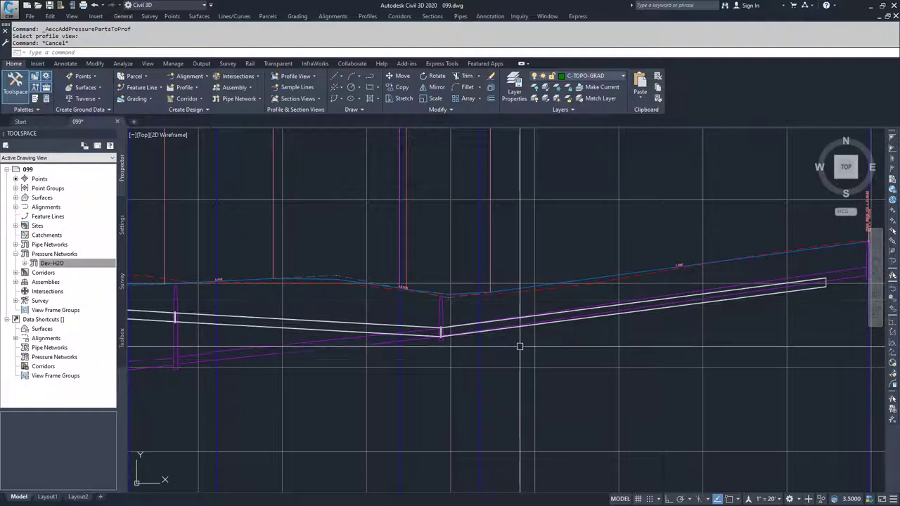
scroll(517, 345, down, 1)
Select the left pressure pipe, Pressure Pipe - (4), in the profile view.
mouse_move(511, 358)
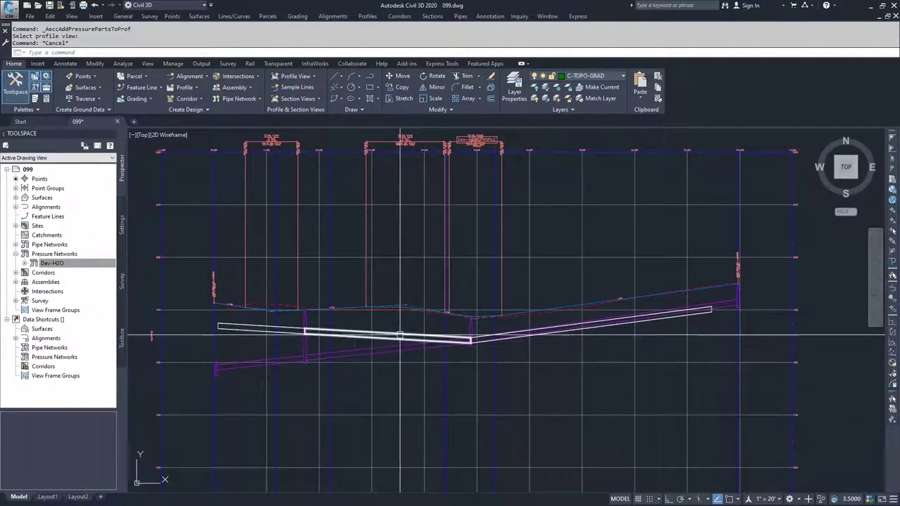
mouse_move(400, 337)
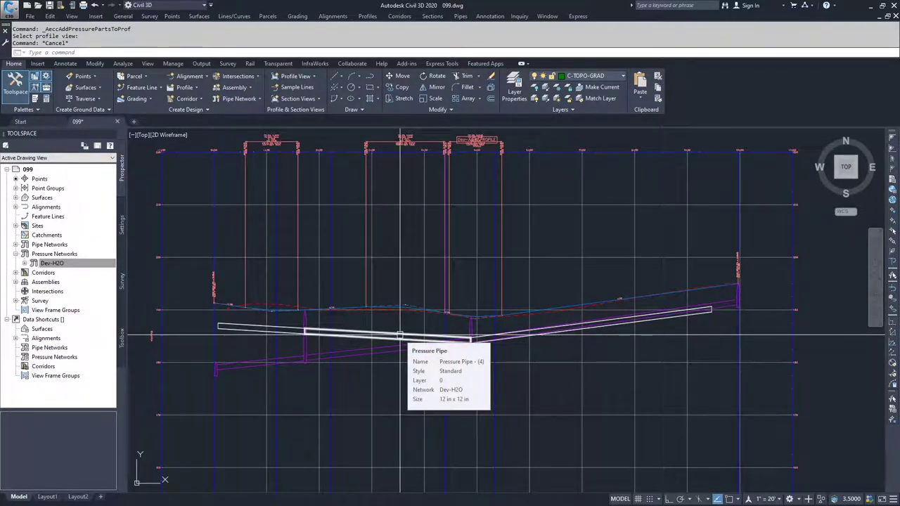
click(400, 337)
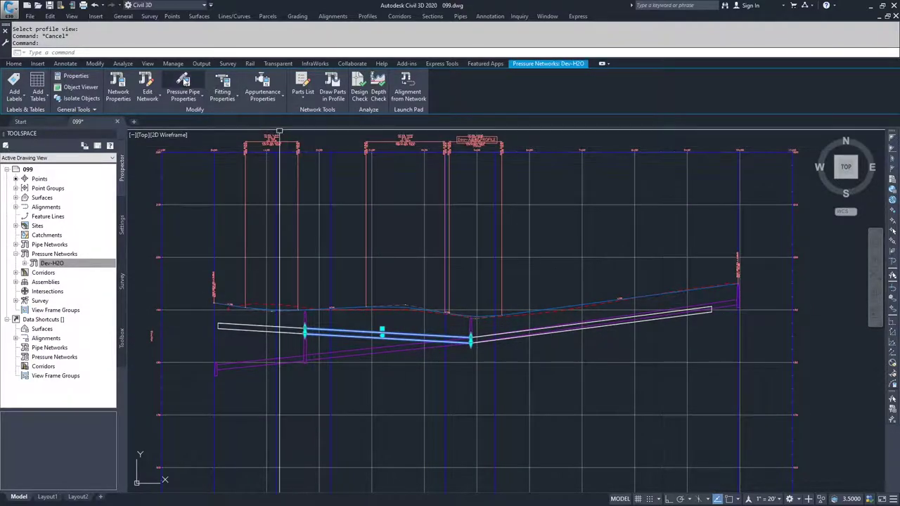
Review the properties of Pressure Pipe - (4) in its properties dialog.
click(184, 83)
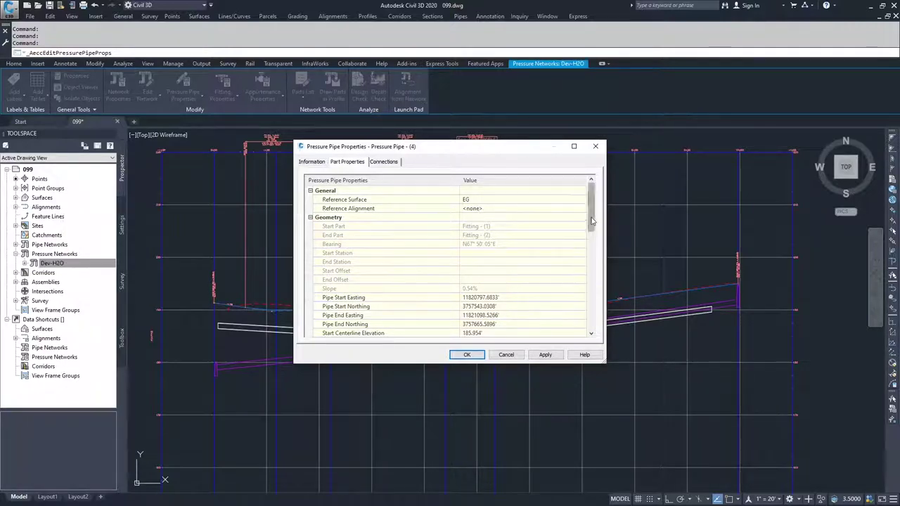
scroll(586, 230, down, 4)
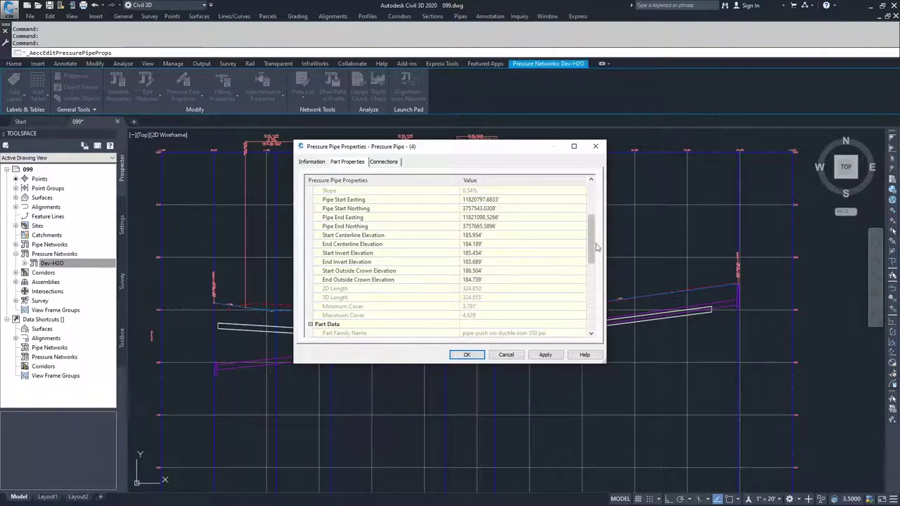
drag(593, 253, 598, 335)
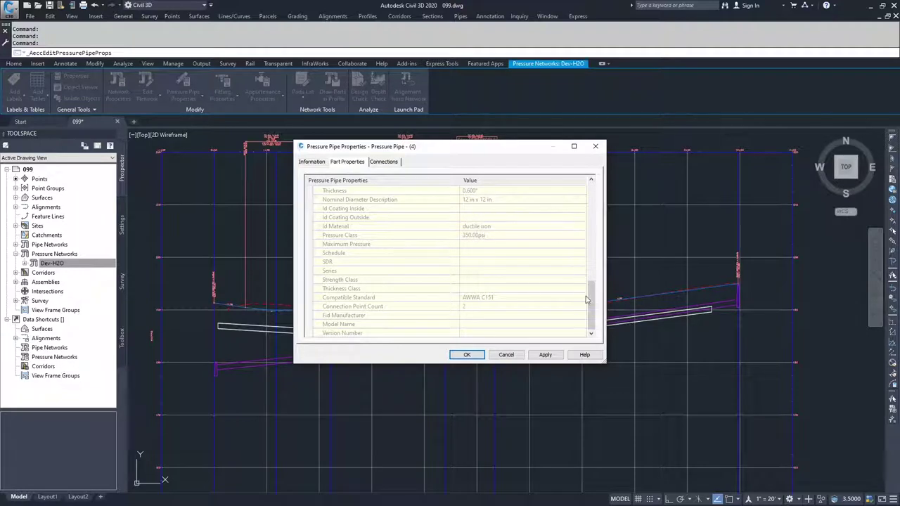
drag(587, 299, 582, 274)
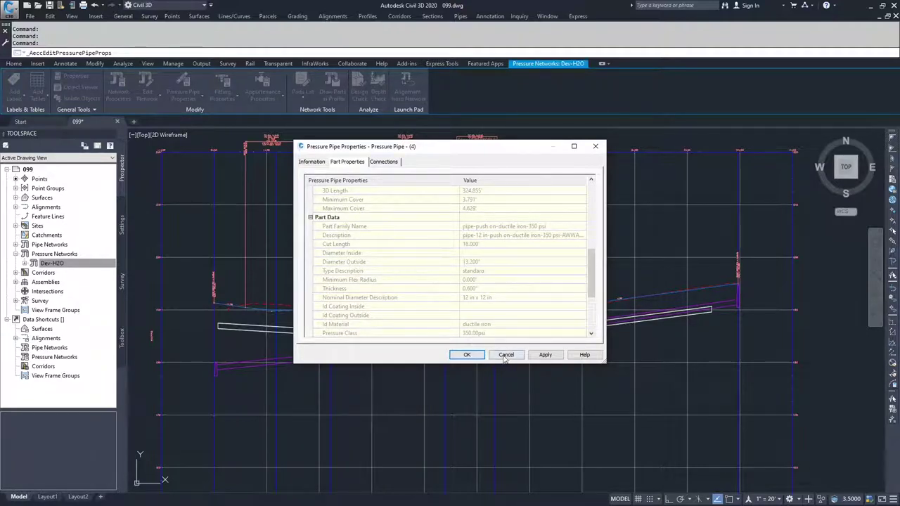
Cancel the pipe properties, clear the selection, and bring up Dev-H2O's network actions.
click(467, 354)
key(Escape)
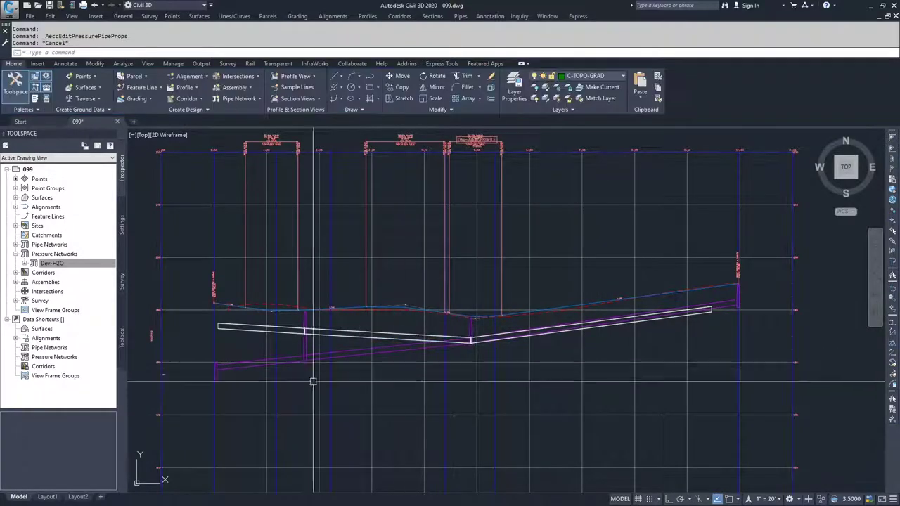
right_click(47, 267)
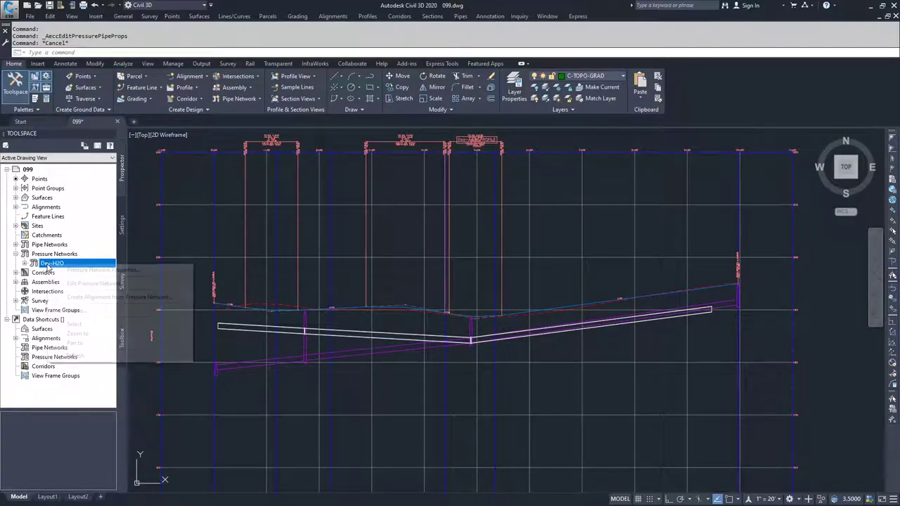
Select Dev-H2O, open its Pipe Layout Tools, and list its two elbow-12 in fittings in Panorama.
click(74, 325)
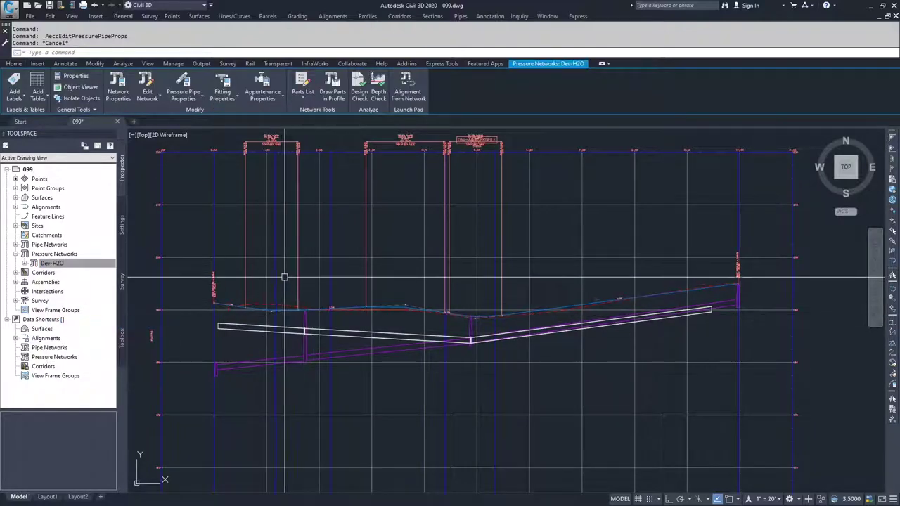
click(147, 95)
click(156, 115)
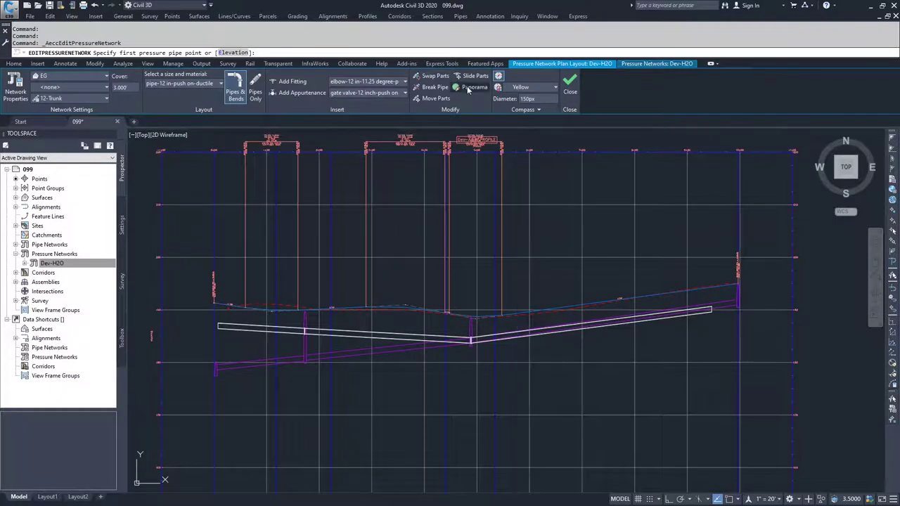
click(469, 87)
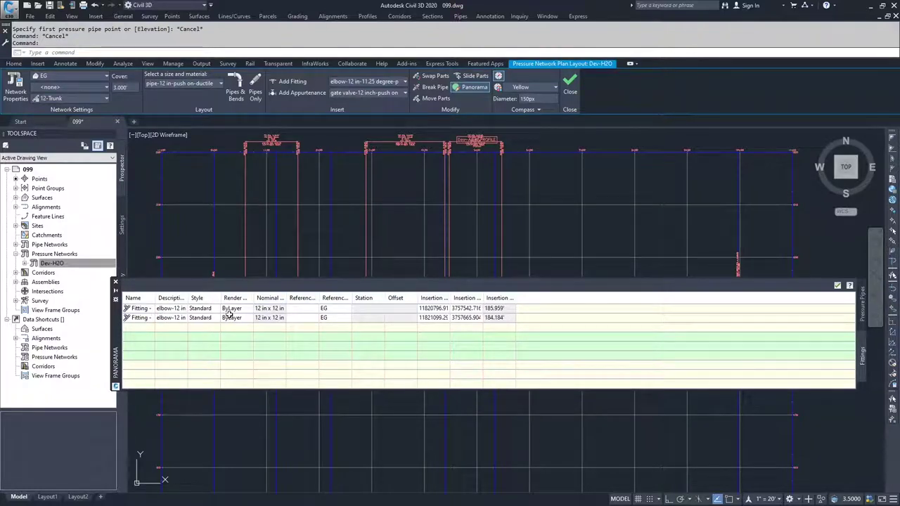
Check the three pressure pipes and two fittings in Panorama, then close it.
click(864, 316)
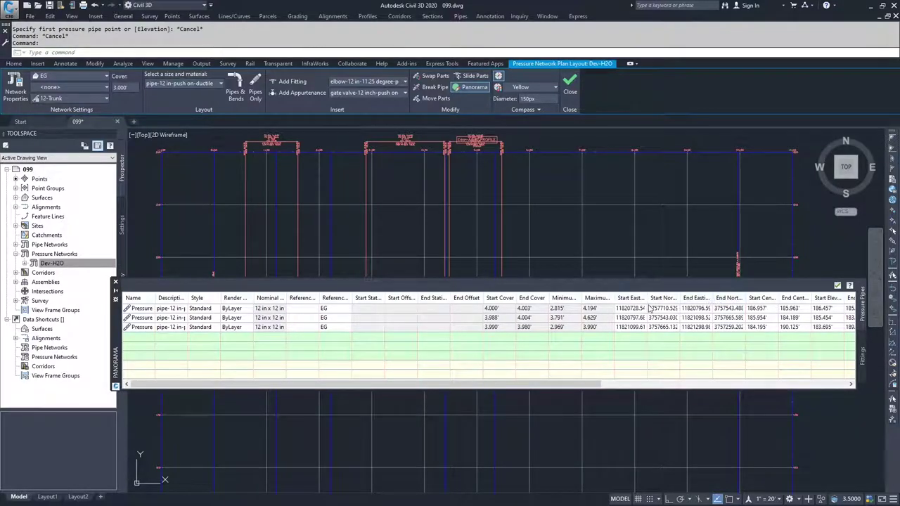
click(836, 285)
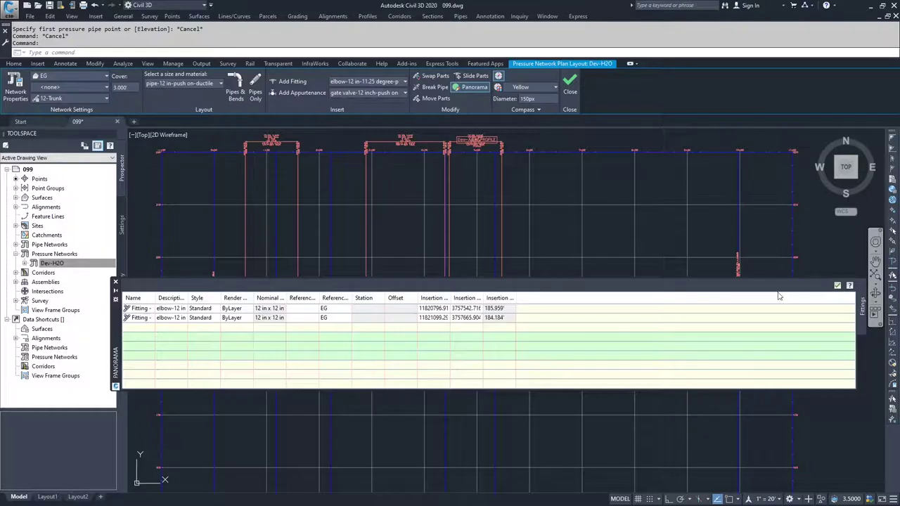
click(837, 285)
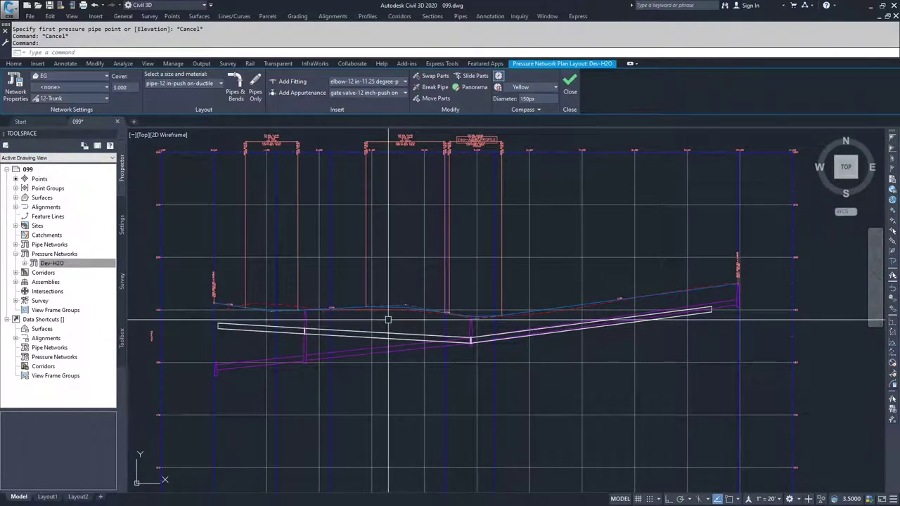
Zoom out to the whole drawing, then zoom in on the pipe bend near station 5+00.
scroll(366, 329, down, 5)
scroll(285, 330, down, 3)
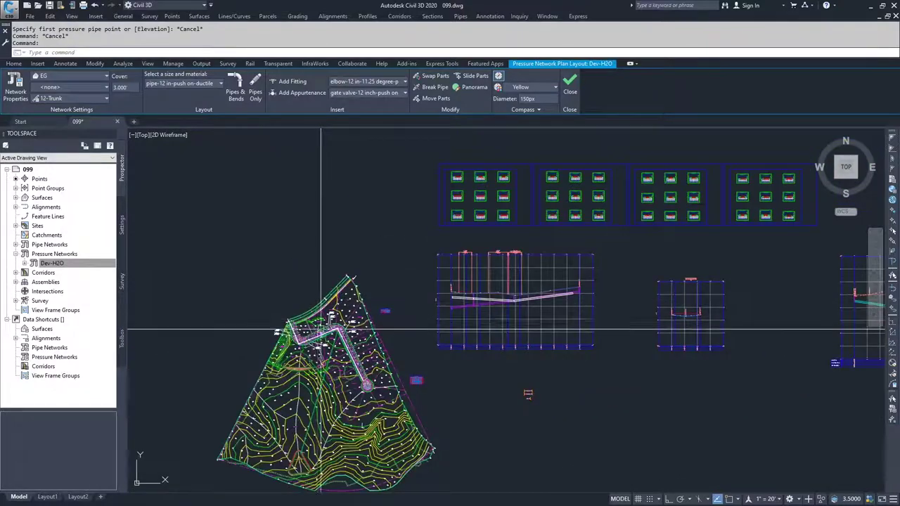
scroll(341, 320, up, 3)
scroll(342, 330, up, 4)
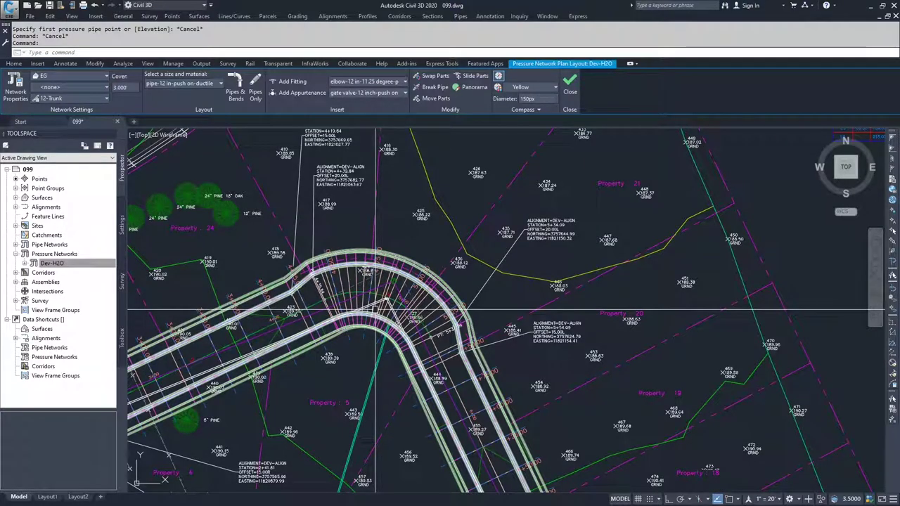
scroll(377, 309, up, 5)
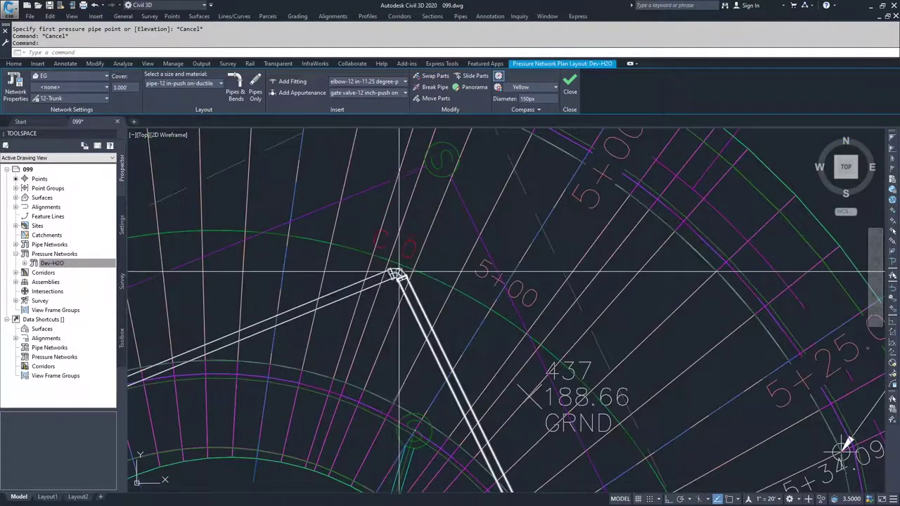
click(398, 271)
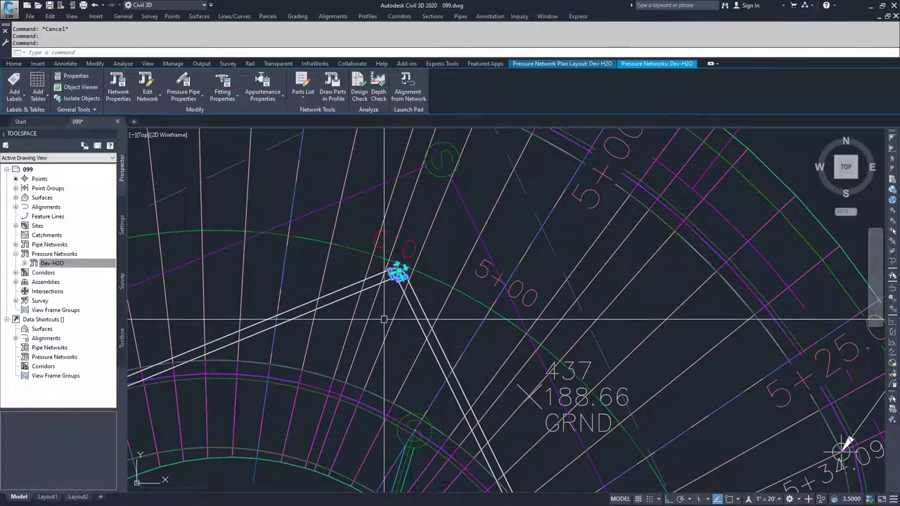
key(Escape)
scroll(383, 313, up, 4)
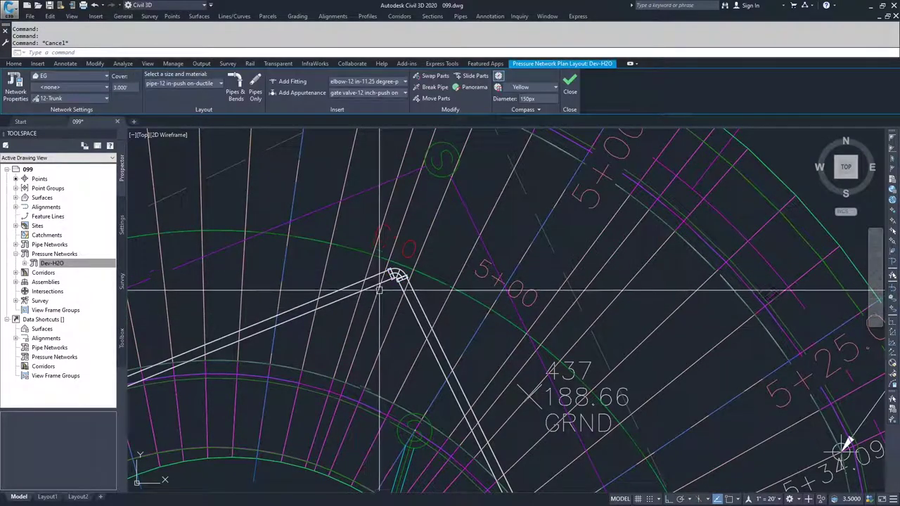
scroll(394, 296, up, 4)
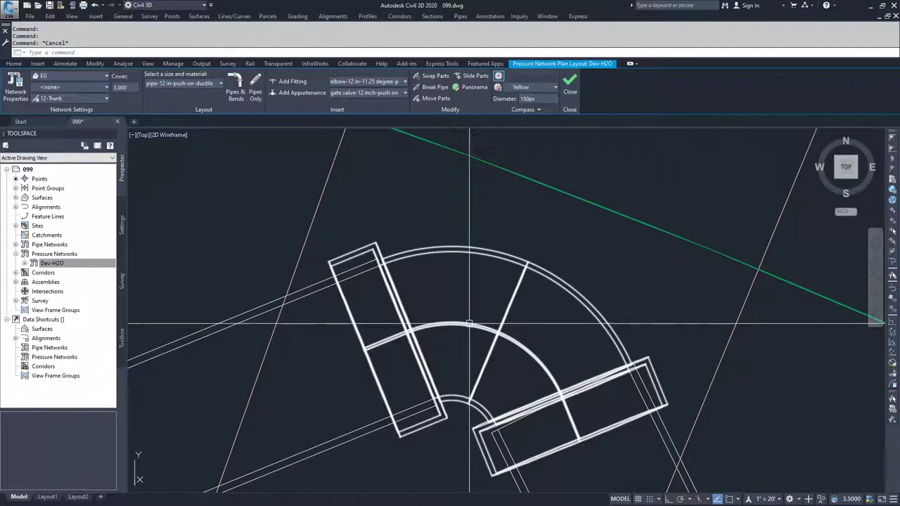
mouse_move(469, 324)
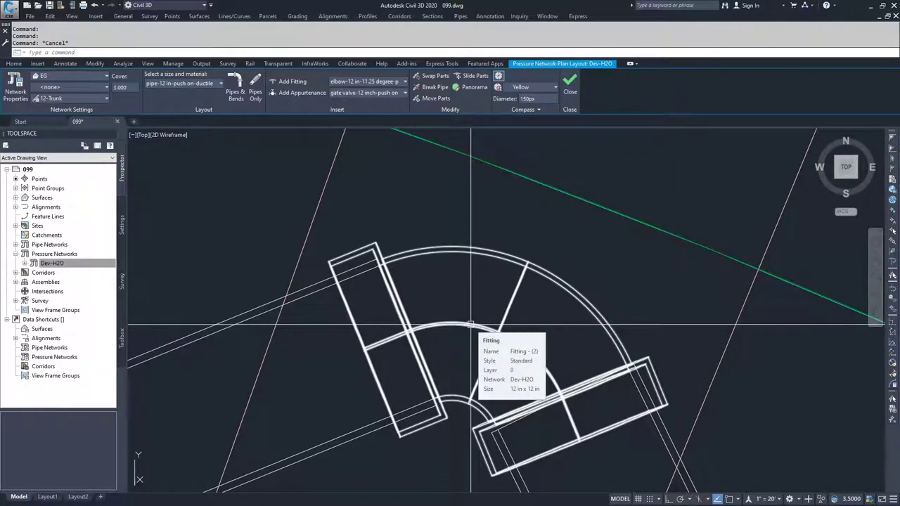
scroll(460, 331, down, 8)
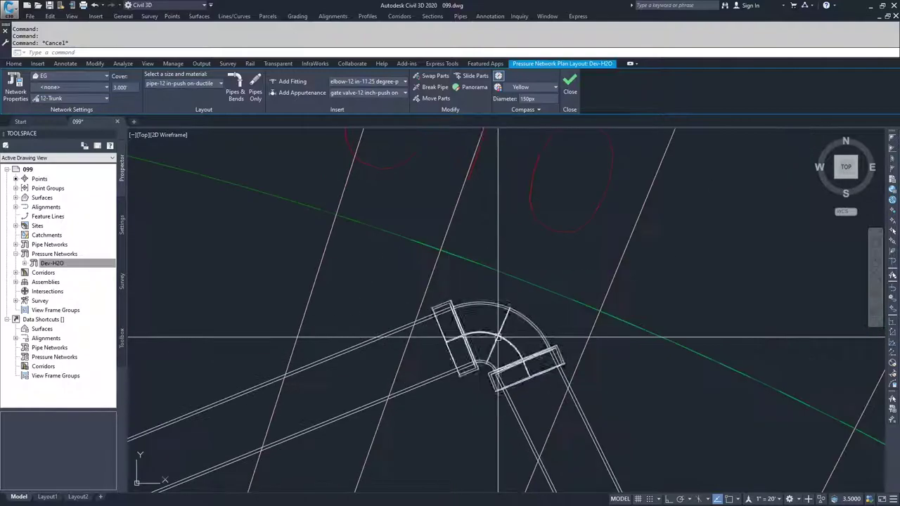